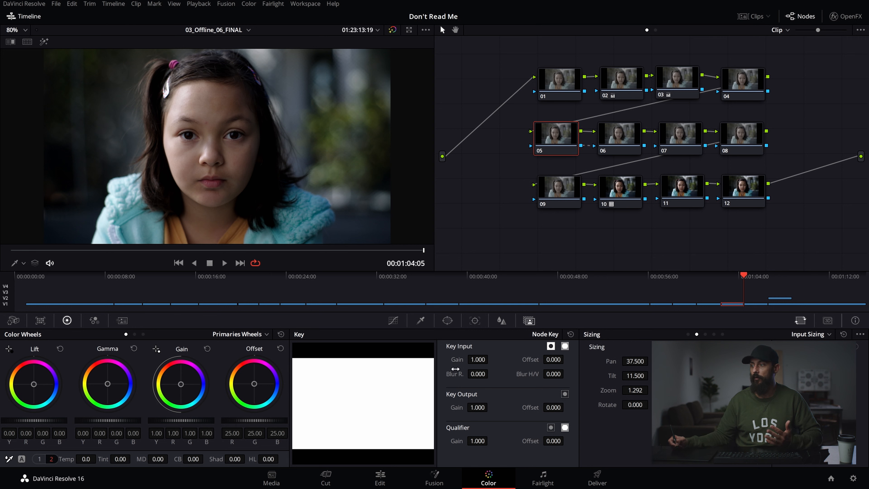
# Add a circular window to node 05 and shrink it to the girl's face.
pyautogui.moveTo(576, 139); pyautogui.dragTo(573, 140)
pyautogui.click(448, 320)
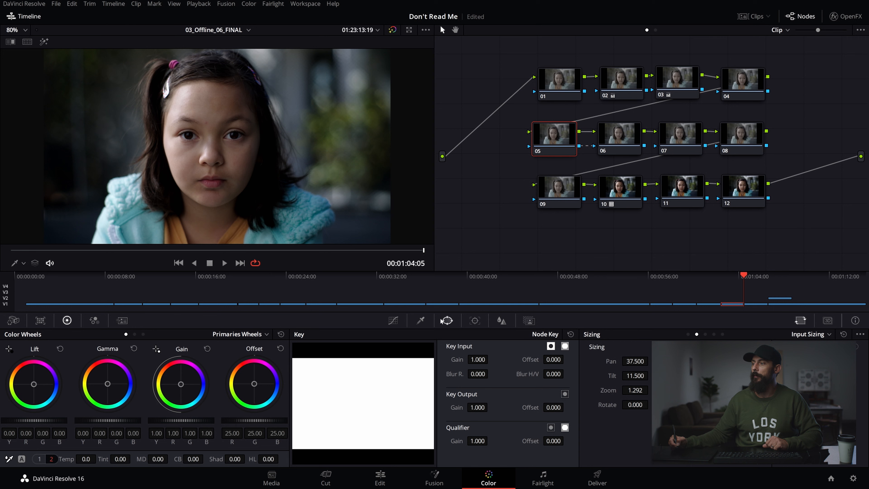
pyautogui.click(316, 380)
pyautogui.moveTo(290, 147); pyautogui.dragTo(248, 161)
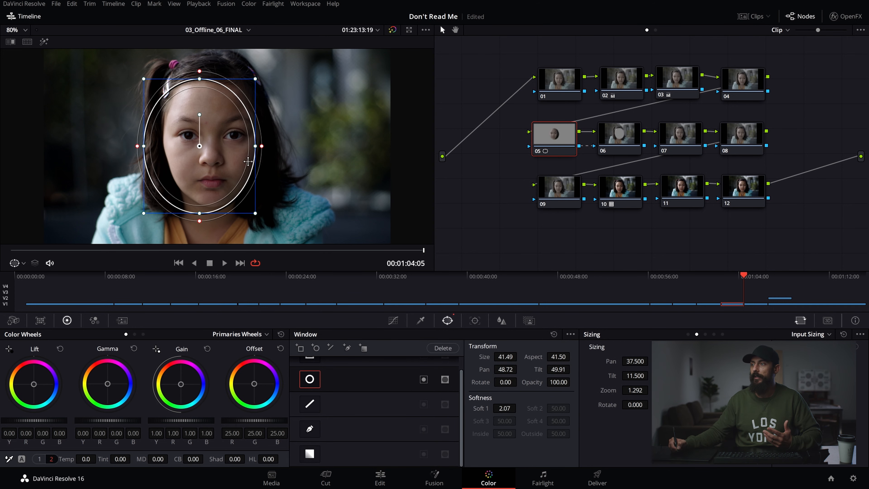
pyautogui.moveTo(261, 81); pyautogui.dragTo(243, 94)
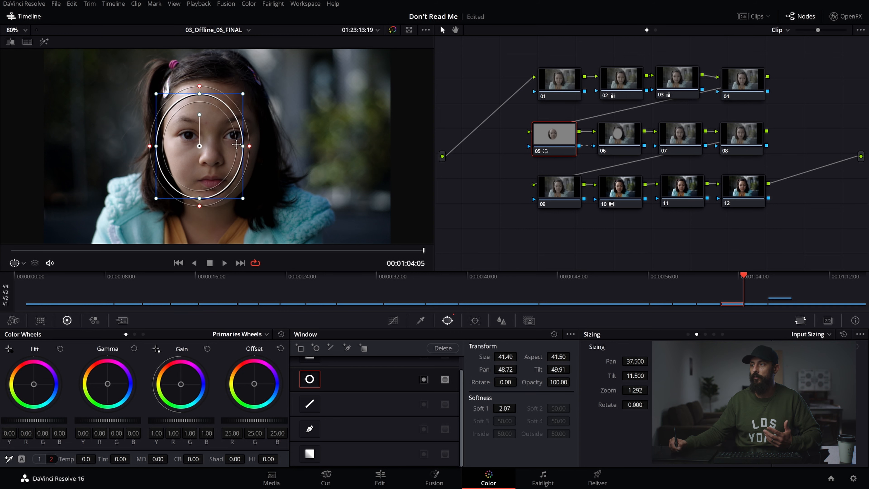
# Centre node 05's circular window on the face, narrow it to a tall oval, and widen its softness to 14.00.
pyautogui.moveTo(242, 148); pyautogui.dragTo(206, 160)
pyautogui.moveTo(192, 194); pyautogui.dragTo(192, 198)
pyautogui.moveTo(220, 156); pyautogui.dragTo(350, 146)
pyautogui.moveTo(211, 196); pyautogui.dragTo(211, 205)
pyautogui.moveTo(208, 160); pyautogui.dragTo(208, 161)
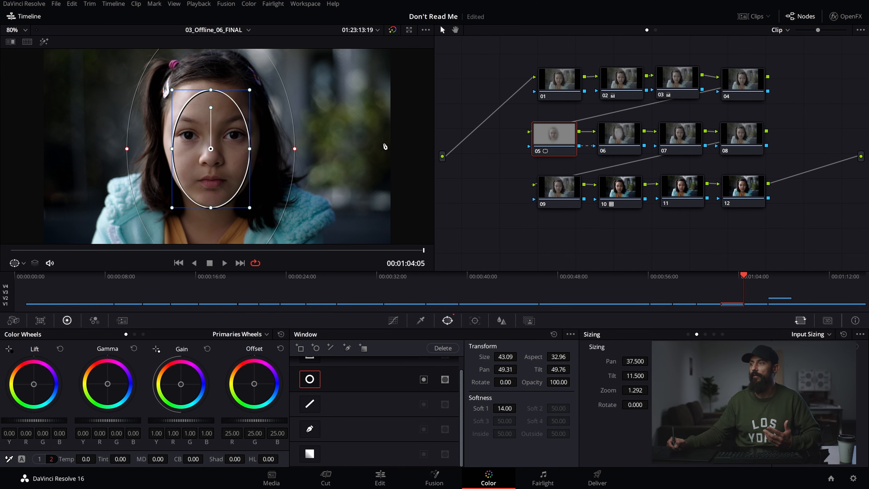
# Brighten the windowed face in node 05 with gain at about 1.15 and gamma and lift at -0.01.
pyautogui.moveTo(182, 420); pyautogui.dragTo(197, 421)
pyautogui.moveTo(109, 422); pyautogui.dragTo(102, 421)
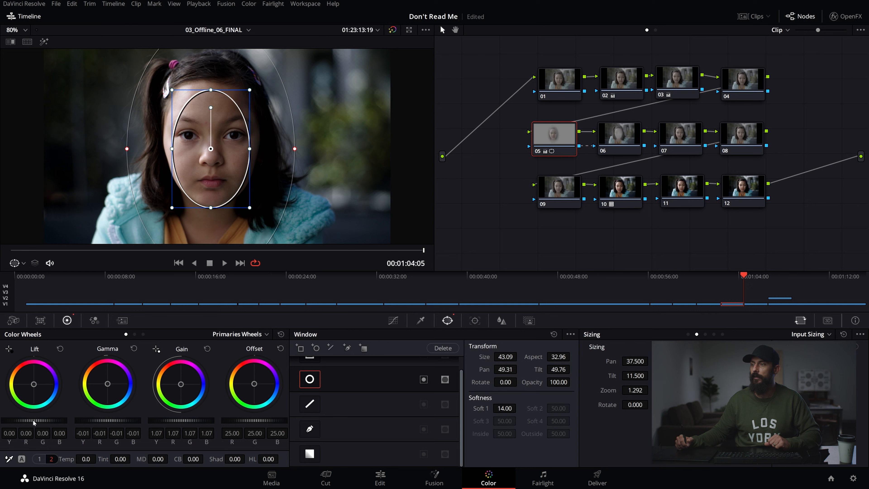
pyautogui.moveTo(34, 420); pyautogui.dragTo(32, 420)
pyautogui.moveTo(177, 424); pyautogui.dragTo(186, 424)
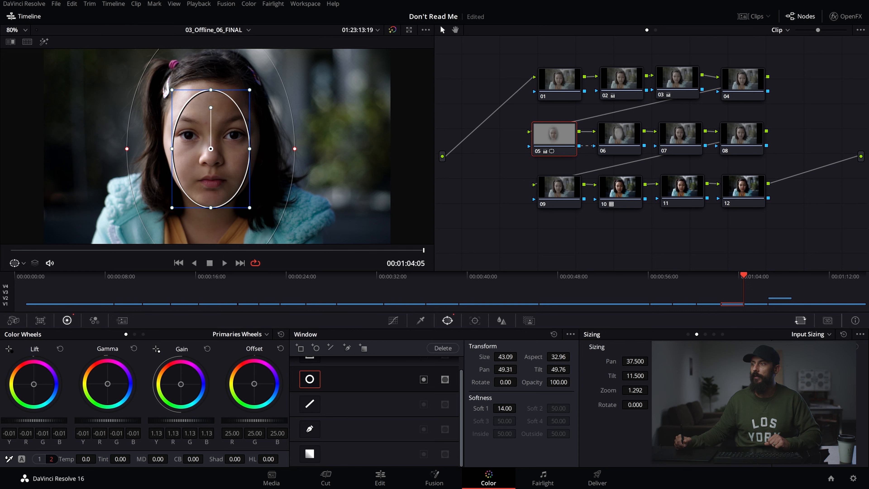
# Raise the highlights value in node 02 and reselect node 05.
pyautogui.click(604, 98)
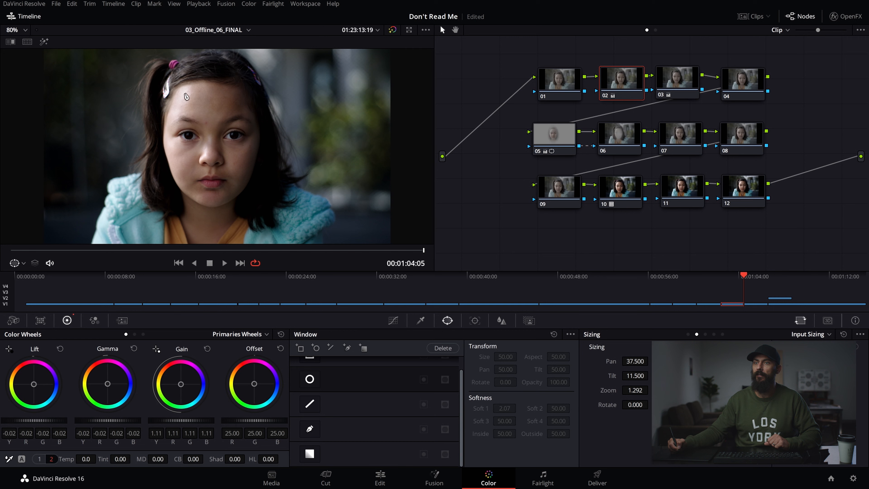
pyautogui.moveTo(268, 459)
pyautogui.mouseDown()
pyautogui.moveTo(254, 459)
pyautogui.moveTo(283, 458)
pyautogui.mouseUp()
pyautogui.click(555, 135)
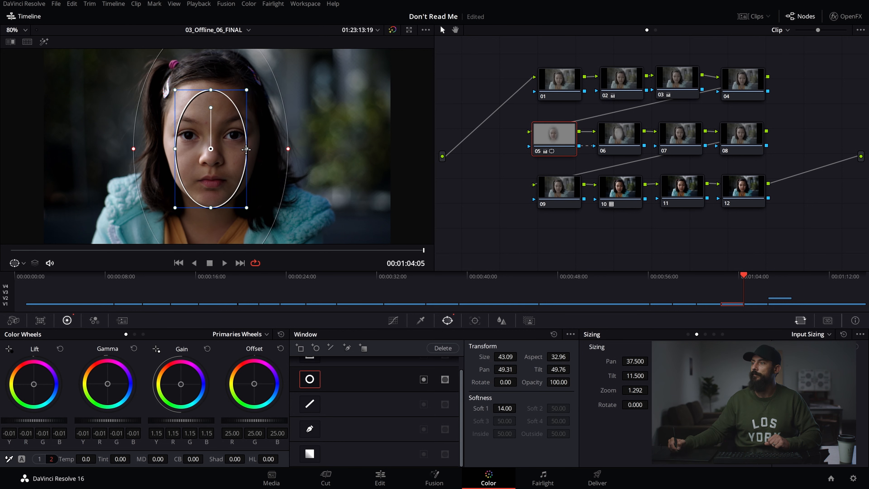
# Compare the picture with node 05 off and on, and save the project.
pyautogui.click(397, 321)
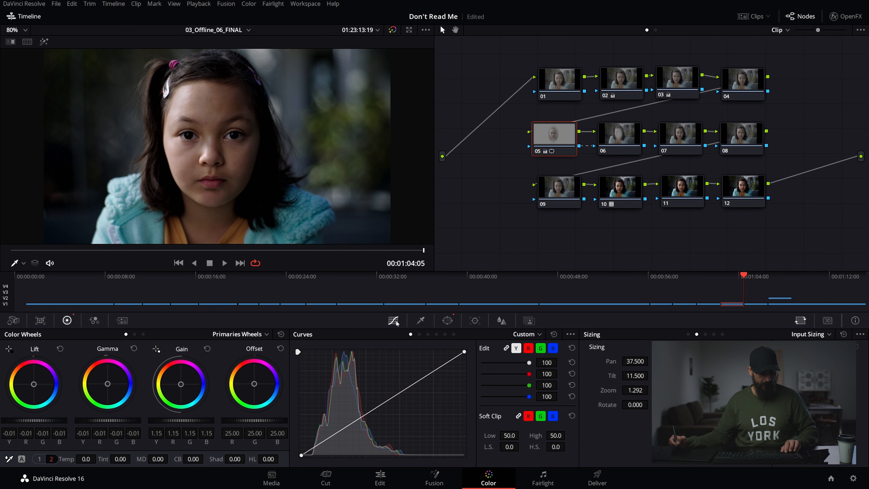
pyautogui.hotkey('ctrl', 'd')
pyautogui.hotkey('ctrl', 'd')
pyautogui.hotkey('ctrl', 'd')
pyautogui.hotkey('ctrl', 'd')
pyautogui.hotkey('ctrl', 'd')
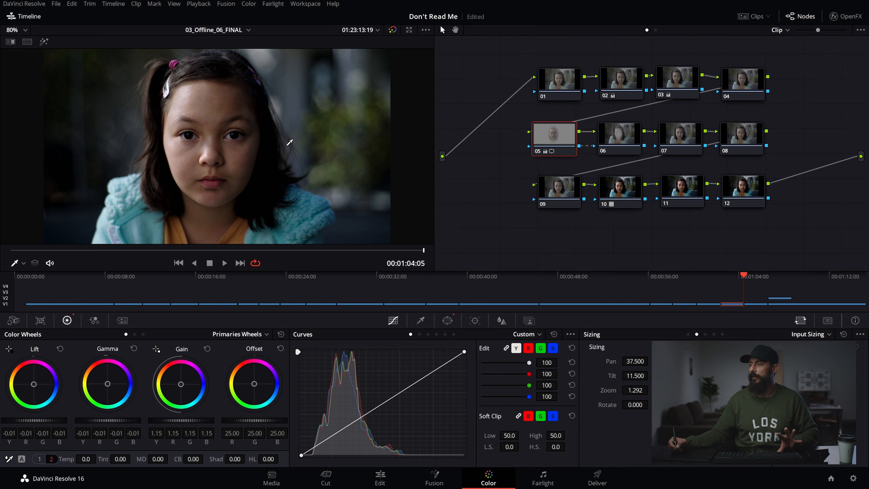
pyautogui.hotkey('ctrl', 's')
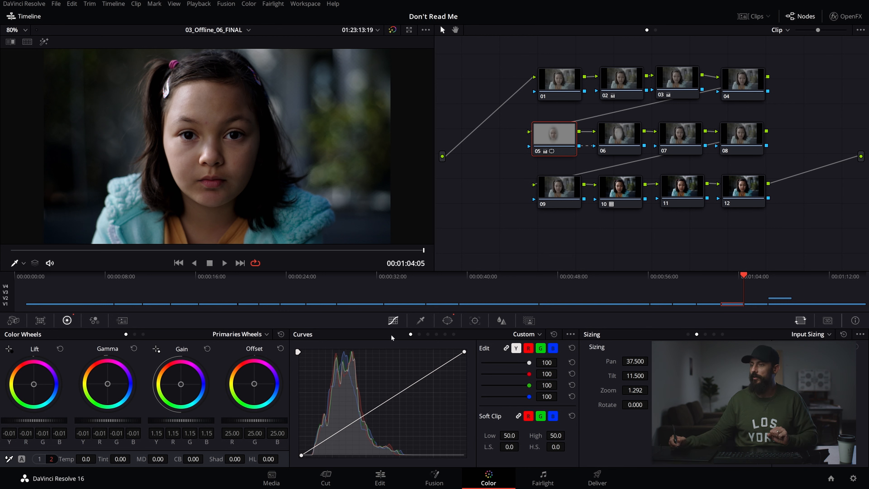
# Sharpen node 05 slightly with a linked blur radius of 0.49 and compare the face with the node off and on.
pyautogui.click(502, 320)
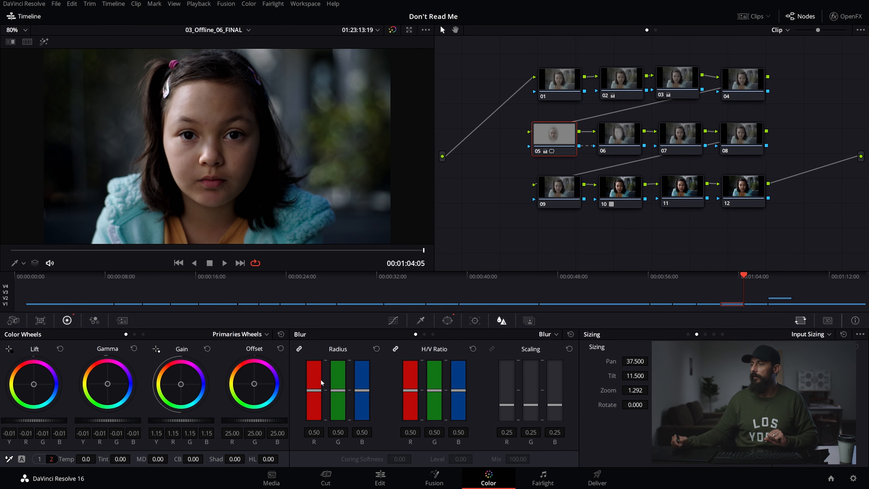
pyautogui.click(317, 393)
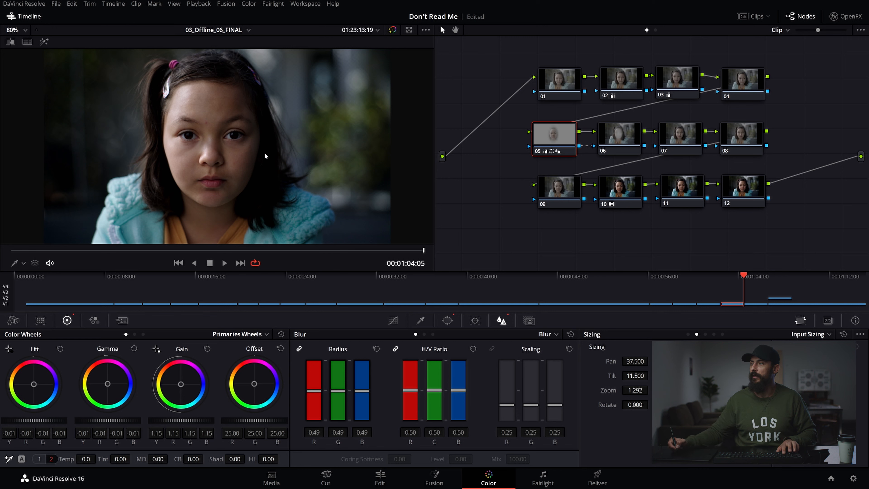
pyautogui.hotkey('ctrl', 'd')
pyautogui.hotkey('ctrl', 'd')
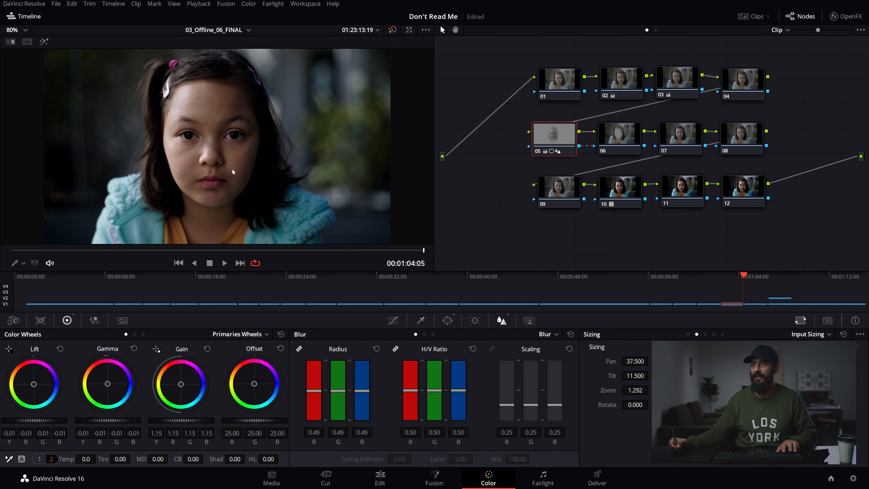
pyautogui.hotkey('ctrl', 'd')
pyautogui.hotkey('ctrl', 'd')
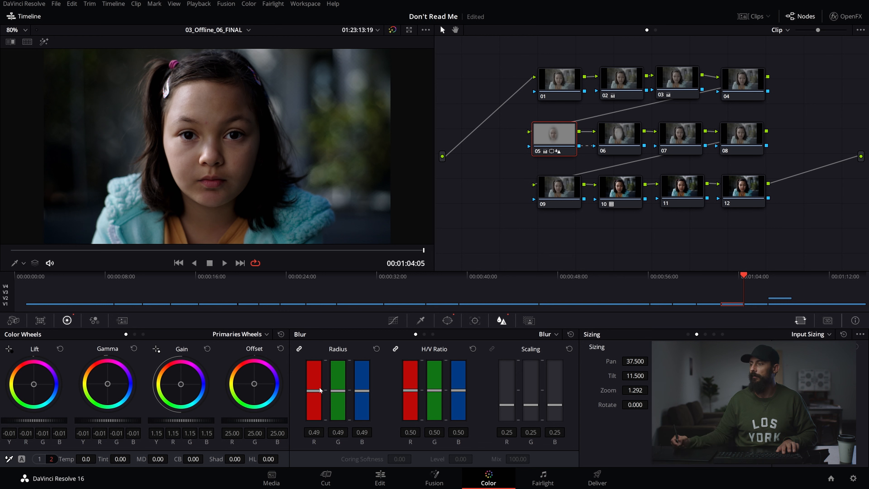
# Set node 05's midtone detail to 2.00 and compare the face with the node off and on.
pyautogui.moveTo(158, 459); pyautogui.dragTo(153, 459)
pyautogui.hotkey('ctrl', 'd')
pyautogui.hotkey('ctrl', 'd')
pyautogui.hotkey('ctrl', 'd')
pyautogui.hotkey('ctrl', 'd')
pyautogui.hotkey('ctrl', 'd')
pyautogui.hotkey('ctrl', 'd')
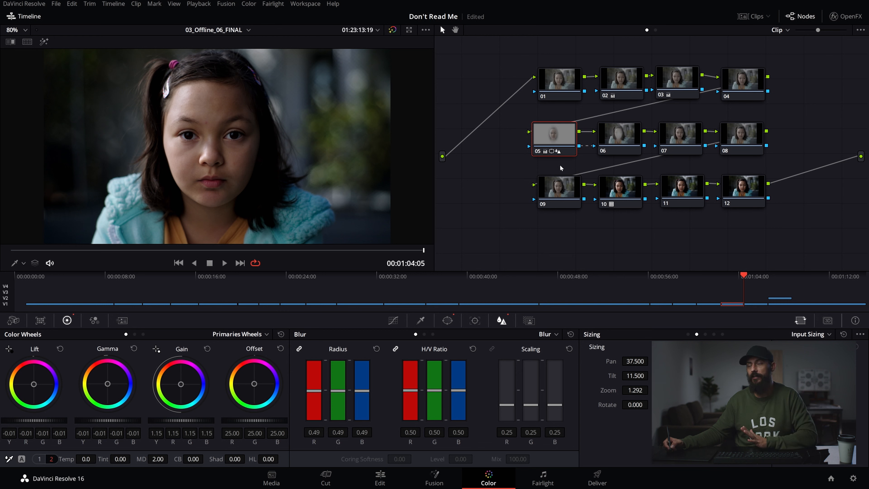
# Reduce the contrast of node 06, the area outside the face, to 0.948.
pyautogui.click(607, 137)
pyautogui.moveTo(607, 137); pyautogui.dragTo(605, 138)
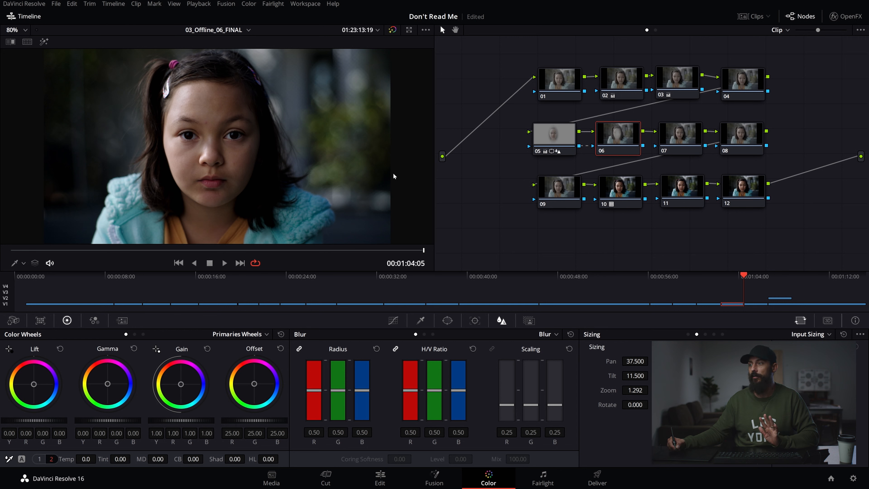
pyautogui.click(39, 459)
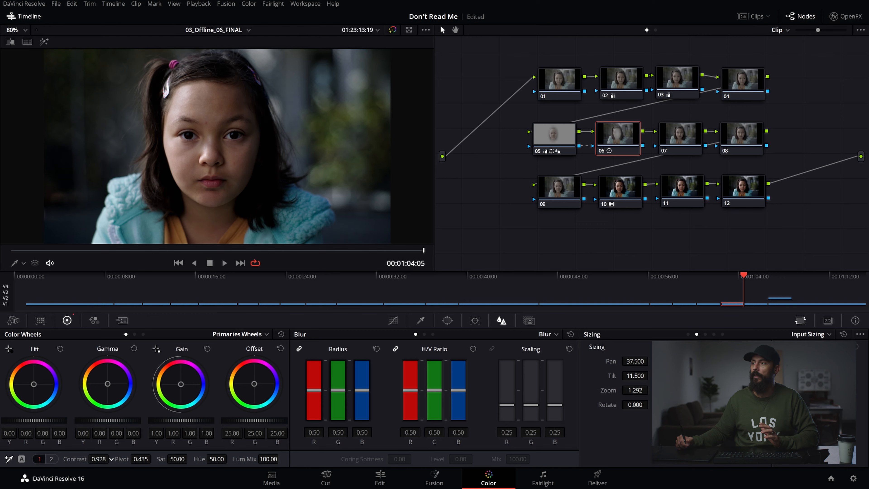
pyautogui.moveTo(99, 459)
pyautogui.mouseDown()
pyautogui.moveTo(108, 459)
pyautogui.moveTo(48, 459)
pyautogui.moveTo(113, 459)
pyautogui.mouseUp()
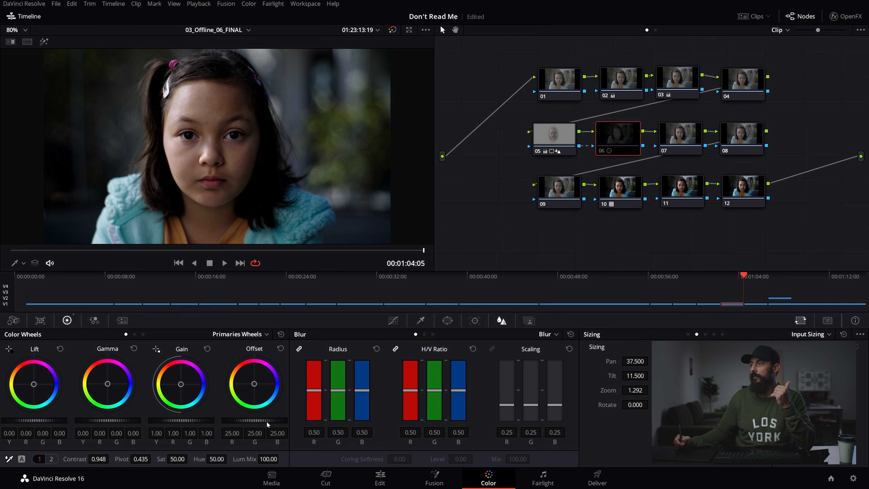
# Darken the surroundings in node 06 by lowering the offset to 21.05, and compare with the node off and on.
pyautogui.moveTo(266, 422); pyautogui.dragTo(259, 421)
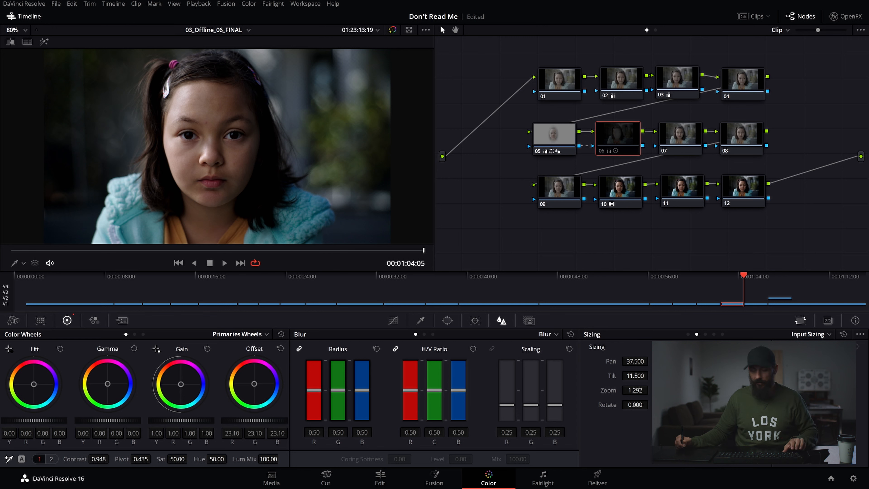
pyautogui.hotkey('ctrl', 'd')
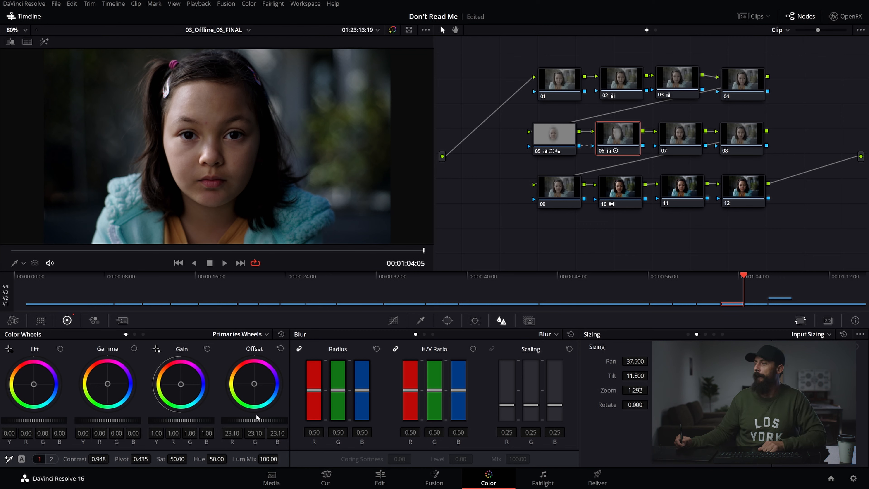
pyautogui.moveTo(260, 421)
pyautogui.mouseDown()
pyautogui.moveTo(226, 421)
pyautogui.moveTo(245, 421)
pyautogui.mouseUp()
pyautogui.hotkey('ctrl', 'd')
pyautogui.hotkey('ctrl', 'd')
pyautogui.hotkey('ctrl', 'd')
pyautogui.hotkey('ctrl', 'd')
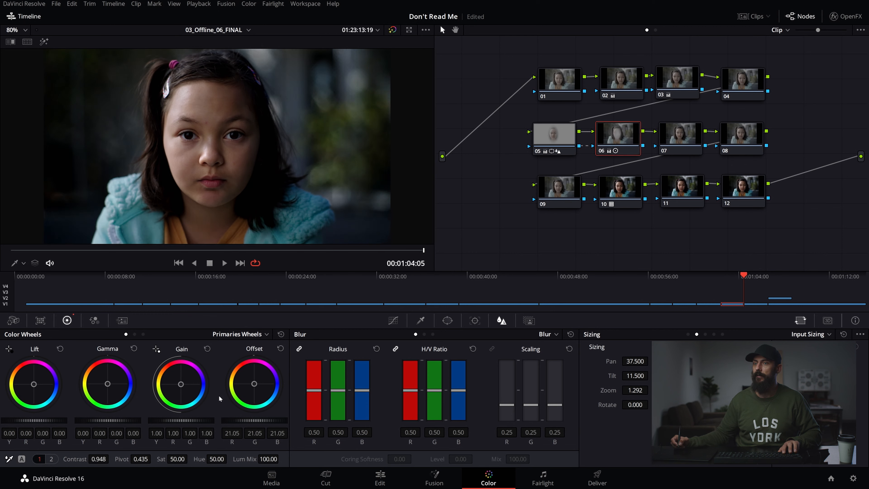
# Soften node 06's effect by lowering its key output gain to 0.529.
pyautogui.click(527, 320)
pyautogui.moveTo(477, 407); pyautogui.dragTo(420, 408)
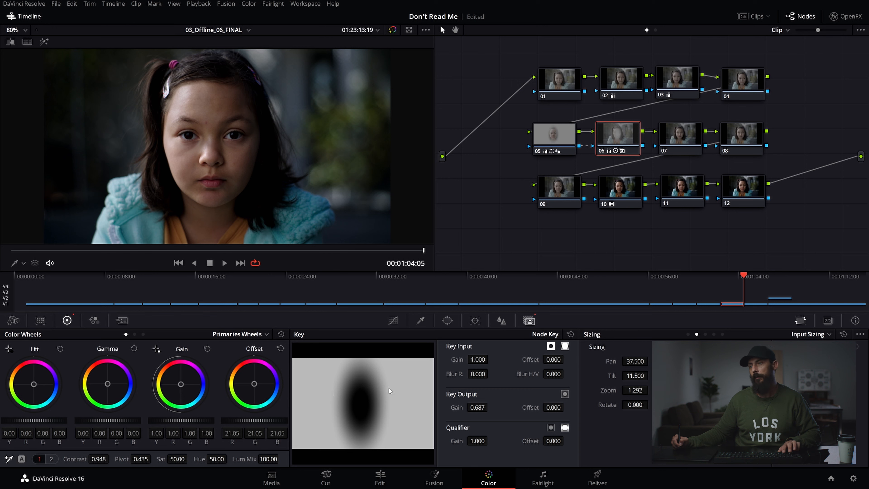
pyautogui.moveTo(491, 406); pyautogui.dragTo(398, 405)
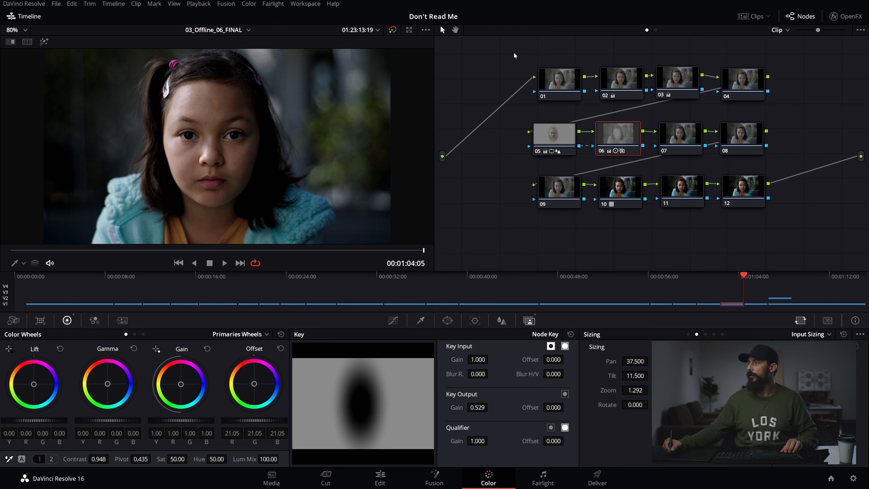
# Select nodes 01 to 08 and compare the picture with all of them off and on.
pyautogui.moveTo(499, 58); pyautogui.dragTo(776, 159)
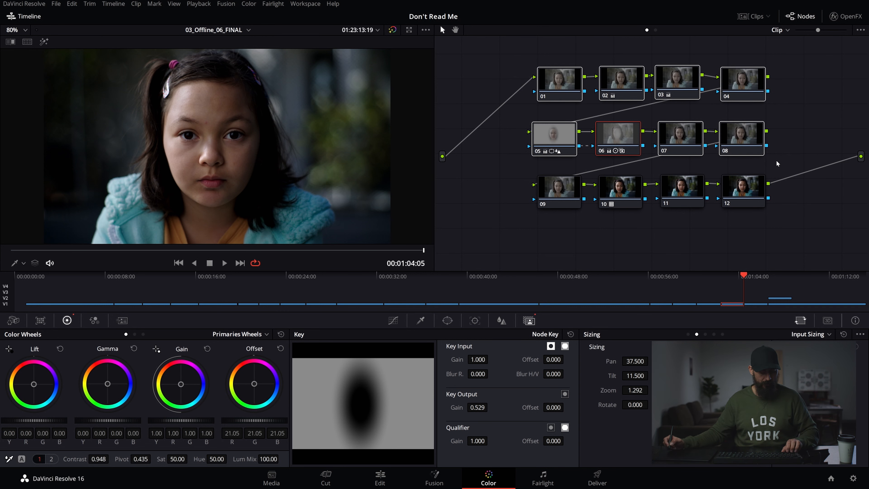
pyautogui.hotkey('ctrl', 'd')
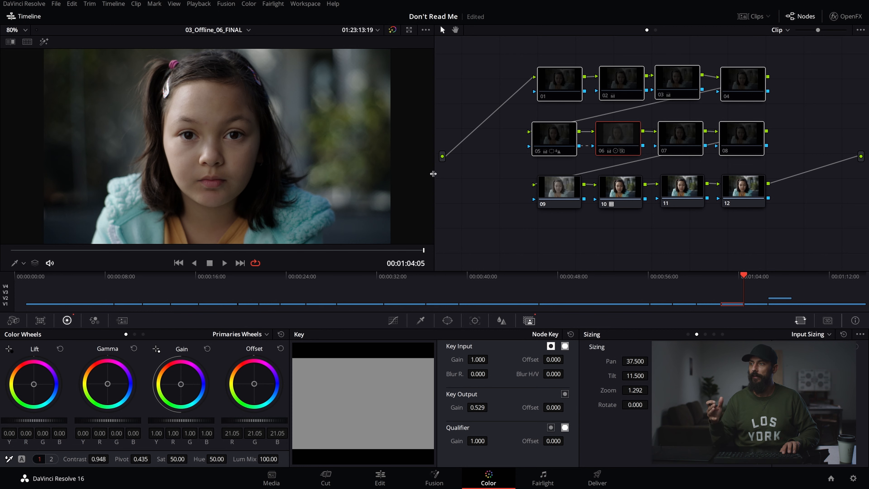
pyautogui.hotkey('ctrl', 'd')
pyautogui.hotkey('ctrl', 'd')
pyautogui.hotkey('ctrl', 'd')
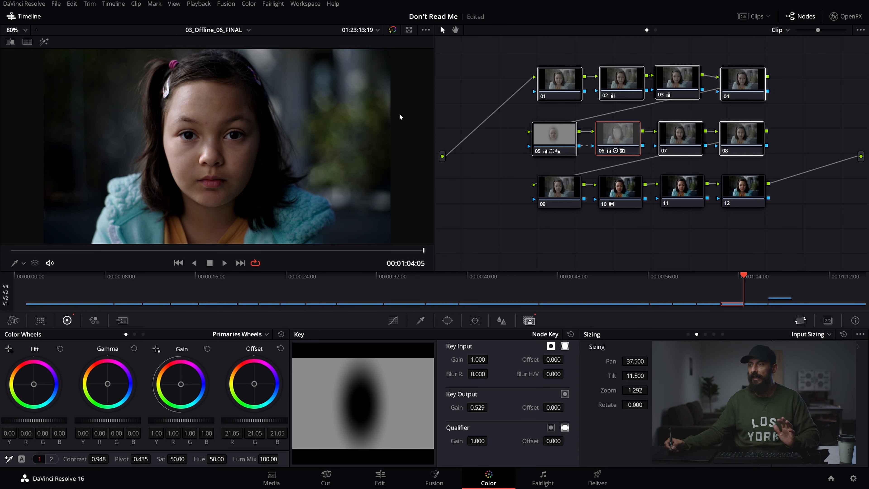
# Lower node 04's saturation to 46.40, check it against the unadjusted picture, and leave only node 04 selected.
pyautogui.click(752, 87)
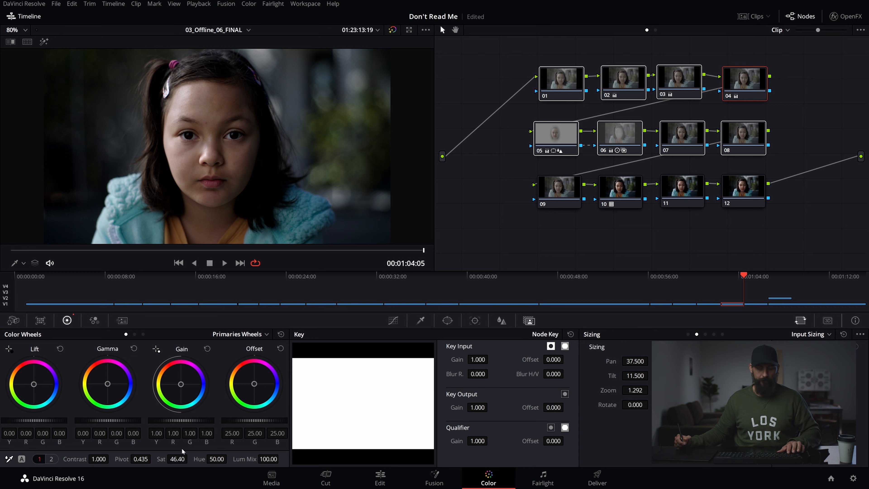
pyautogui.hotkey('ctrl', 'd')
pyautogui.hotkey('ctrl', 'd')
pyautogui.click(776, 96)
pyautogui.moveTo(765, 95); pyautogui.dragTo(763, 96)
# Compare the skin and jacket colours with node 04 off and on.
pyautogui.hotkey('ctrl', 'd')
pyautogui.hotkey('ctrl', 'd')
pyautogui.hotkey('ctrl', 'd')
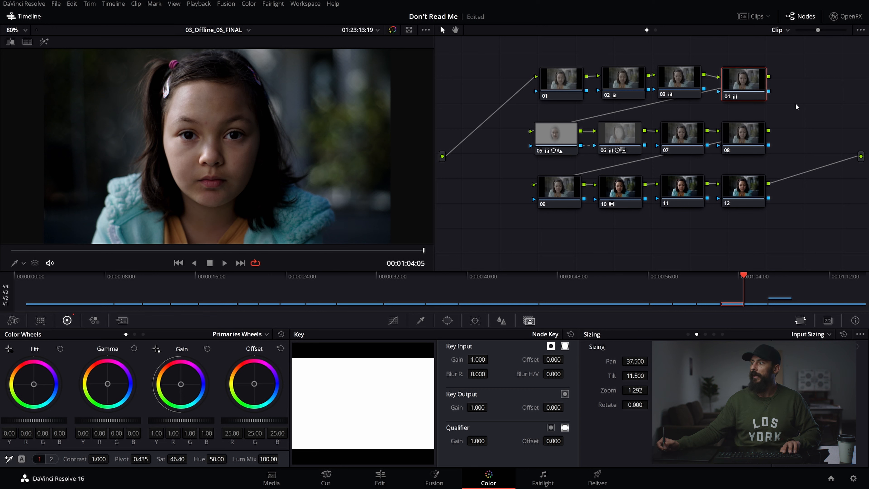
pyautogui.hotkey('ctrl', 'd')
pyautogui.hotkey('ctrl', 'd')
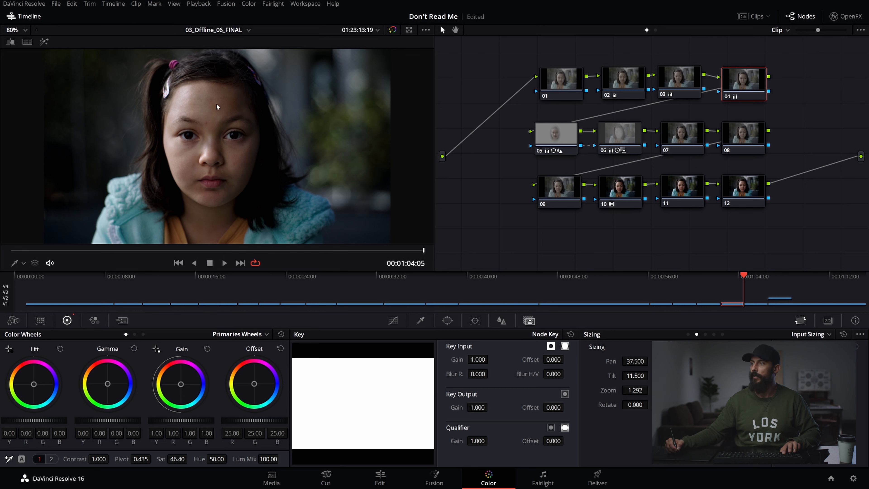
pyautogui.hotkey('ctrl', 'd')
pyautogui.hotkey('ctrl', 'd')
pyautogui.hotkey('ctrl', 'd')
pyautogui.hotkey('ctrl', 'd')
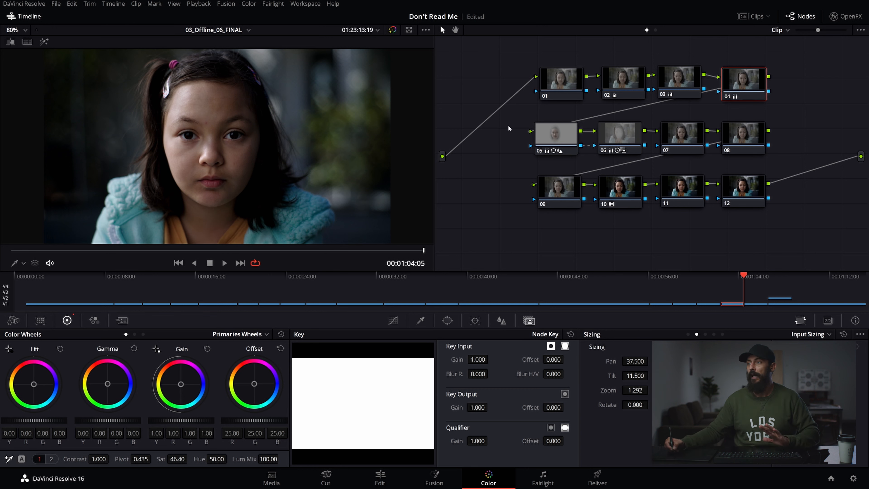
# Scrub through the clip to review the grade on other frames, ending on the last frame.
pyautogui.click(141, 250)
pyautogui.moveTo(310, 256); pyautogui.dragTo(283, 250)
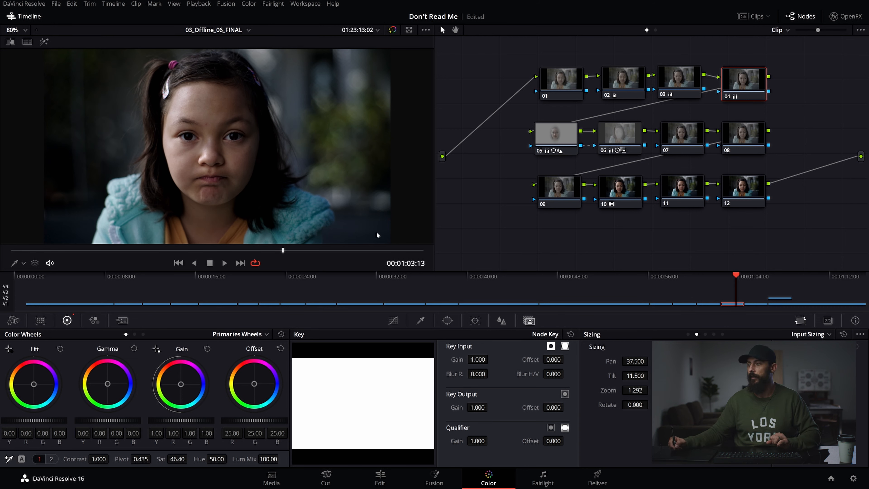
pyautogui.moveTo(399, 249); pyautogui.dragTo(428, 250)
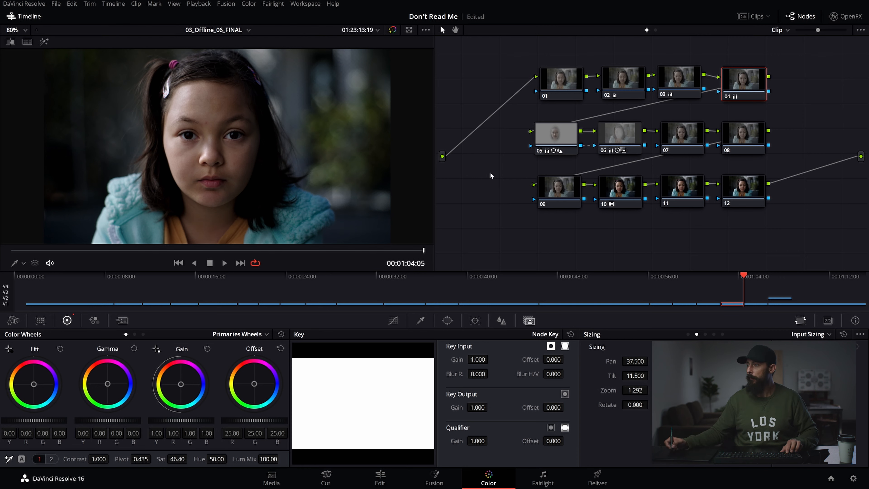
# Turn off all grade nodes and re-enable only node 10 to view its effect on the ungraded image.
pyautogui.hotkey('alt', 'd')
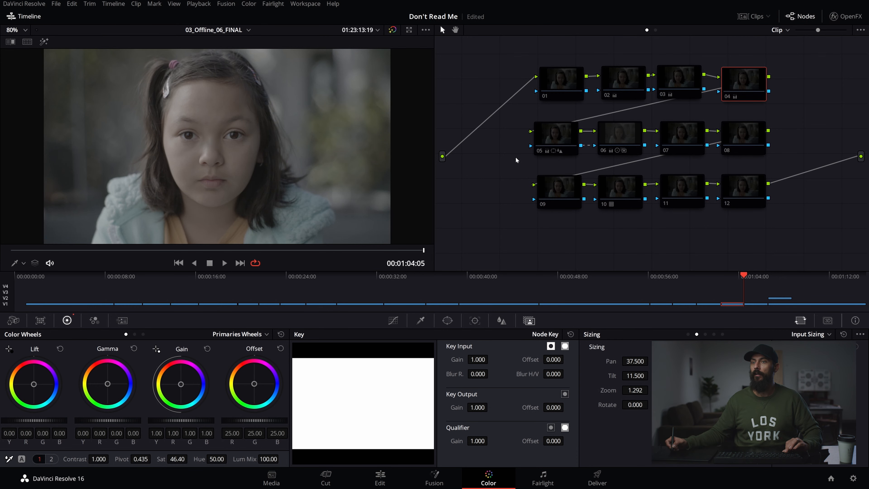
pyautogui.click(624, 196)
pyautogui.hotkey('ctrl', 'd')
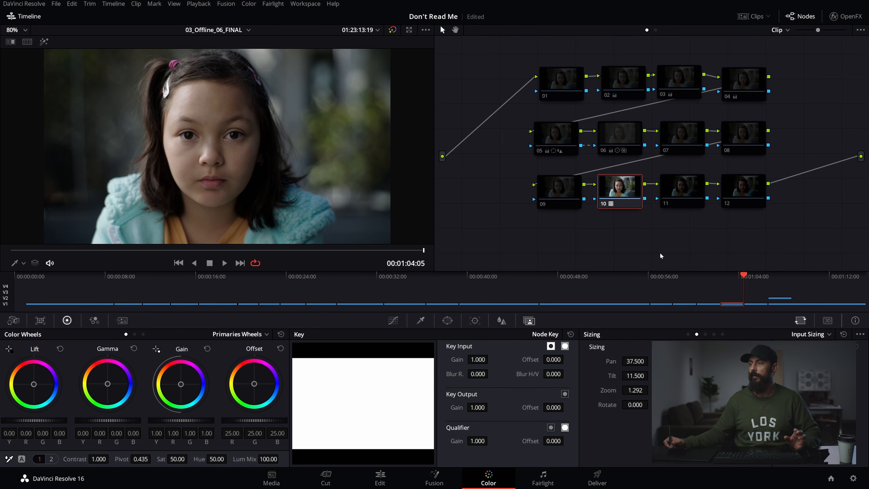
# Select all nodes of the girl's close-up and compare the shot with the whole grade off and on.
pyautogui.moveTo(494, 232); pyautogui.dragTo(781, 57)
pyautogui.hotkey('ctrl', 'd')
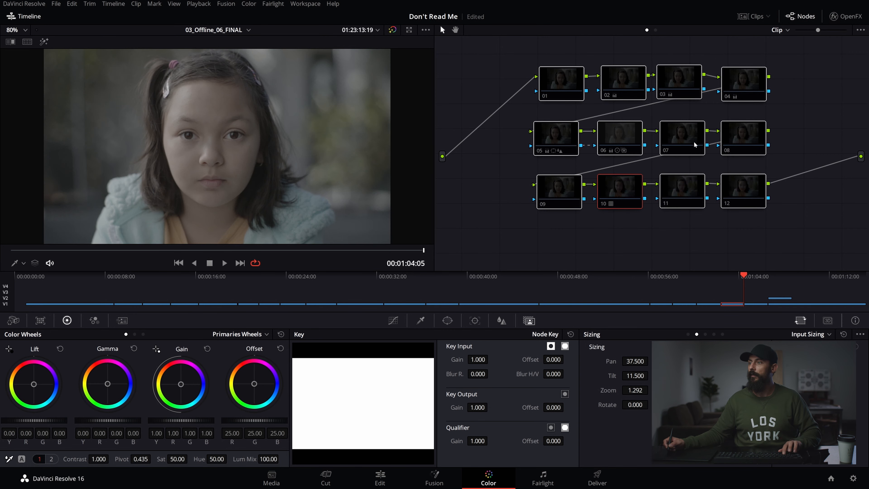
pyautogui.hotkey('ctrl', 'd')
pyautogui.press('space')
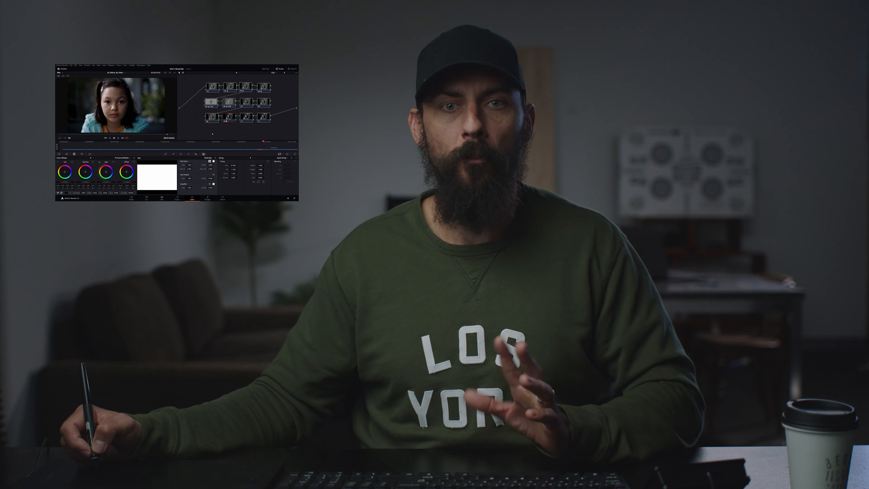
# Go to the shot of the man in the yellow beanie and reframe it with zoom 1.246 and tilt 25.500.
pyautogui.moveTo(264, 142); pyautogui.dragTo(289, 142)
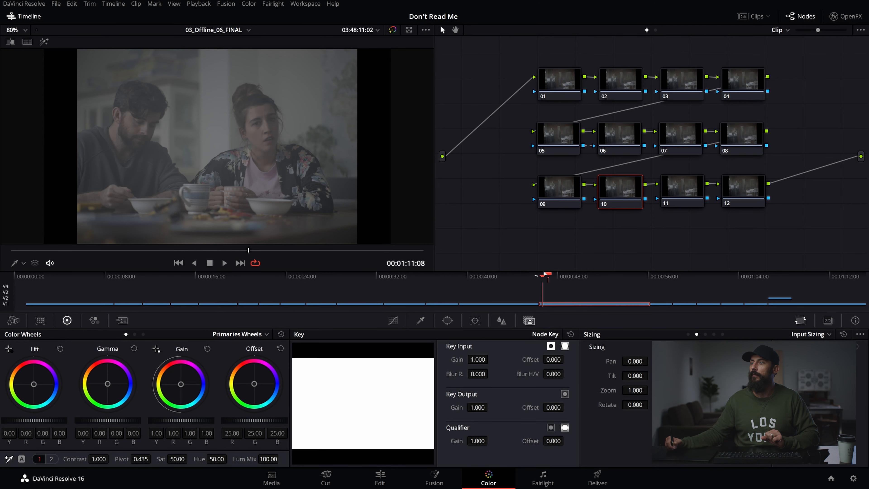
pyautogui.moveTo(544, 277); pyautogui.dragTo(256, 266)
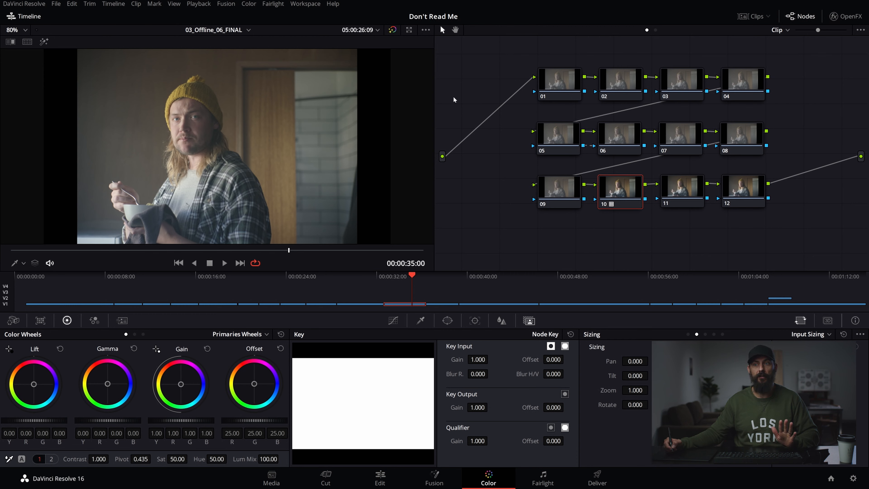
pyautogui.moveTo(635, 390); pyautogui.dragTo(662, 376)
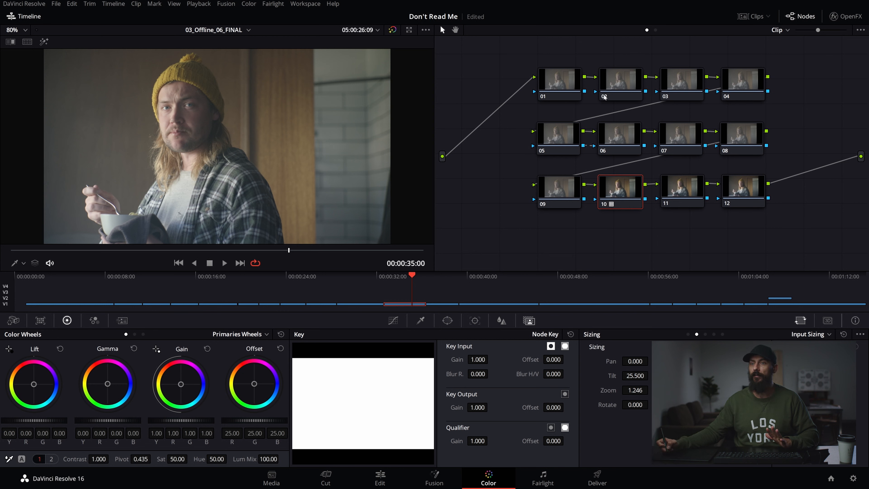
# On node 02, view the picture at zero saturation, lower the offset to 17.05, and bring saturation to 49.40.
pyautogui.click(629, 92)
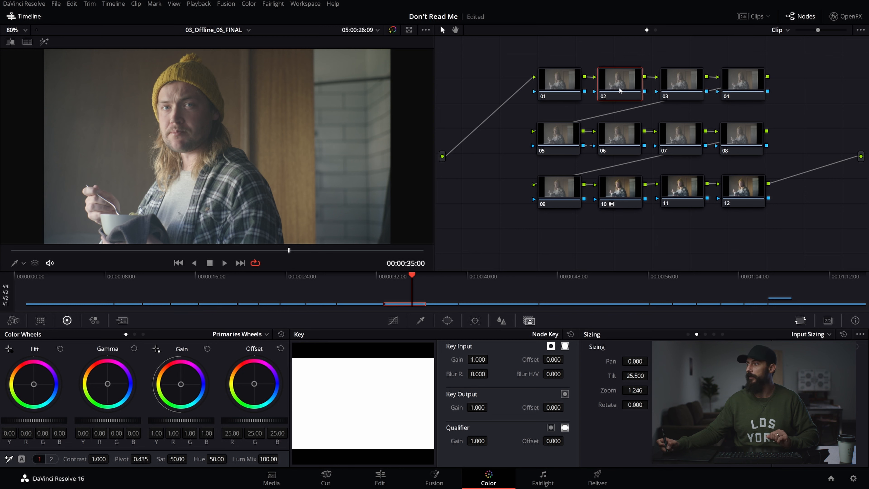
pyautogui.click(52, 459)
pyautogui.click(42, 459)
pyautogui.moveTo(190, 459); pyautogui.dragTo(147, 459)
pyautogui.moveTo(254, 420); pyautogui.dragTo(235, 420)
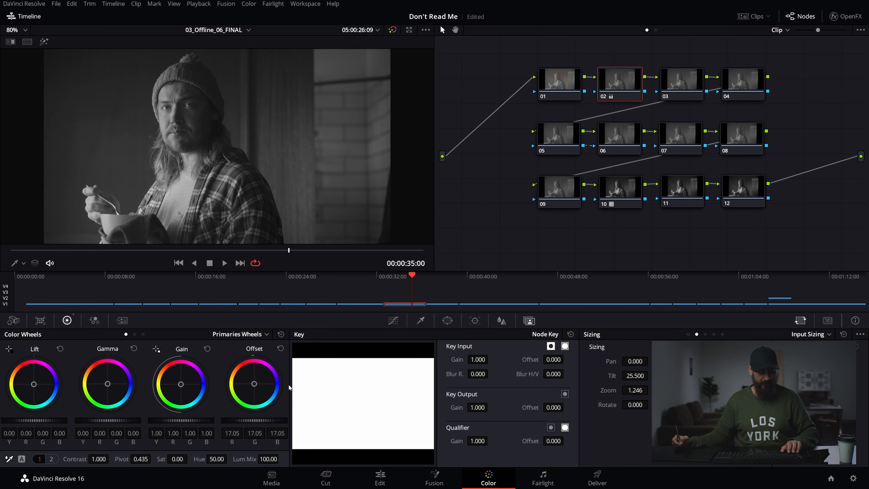
pyautogui.hotkey('ctrl', 'd')
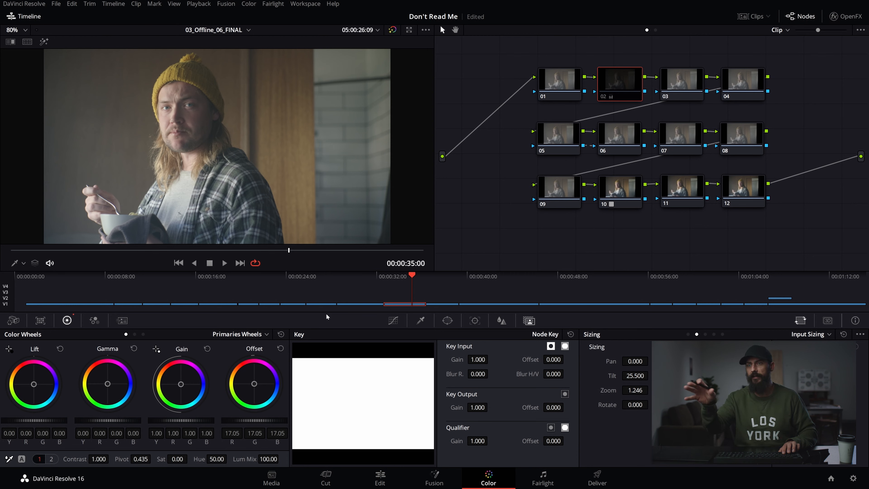
pyautogui.hotkey('ctrl', 'd')
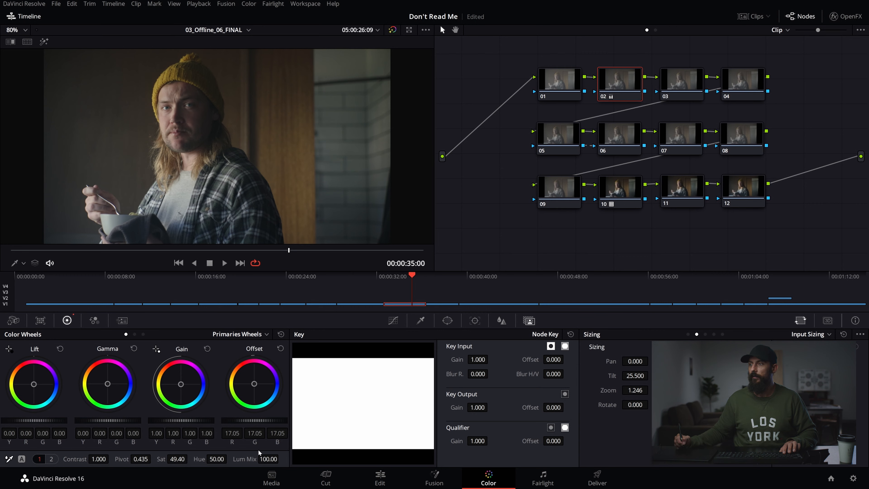
# Compare the man's shot with node 02 off and on.
pyautogui.hotkey('ctrl', 'd')
pyautogui.hotkey('ctrl', 'd')
pyautogui.hotkey('ctrl', 'd')
pyautogui.hotkey('ctrl', 'd')
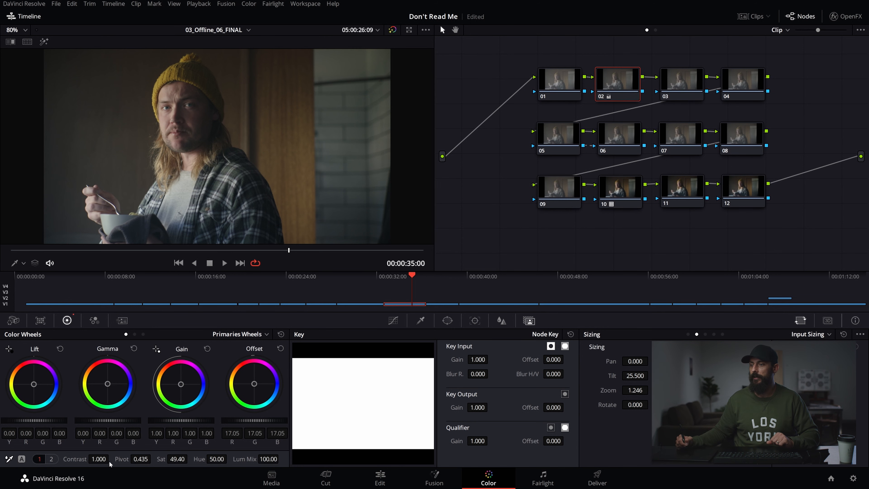
# Judging on a desaturated picture, set node 02's gain to 1.07 and lift to -0.02, then saturation to 49.60.
pyautogui.moveTo(177, 459); pyautogui.dragTo(97, 459)
pyautogui.moveTo(151, 421); pyautogui.dragTo(105, 420)
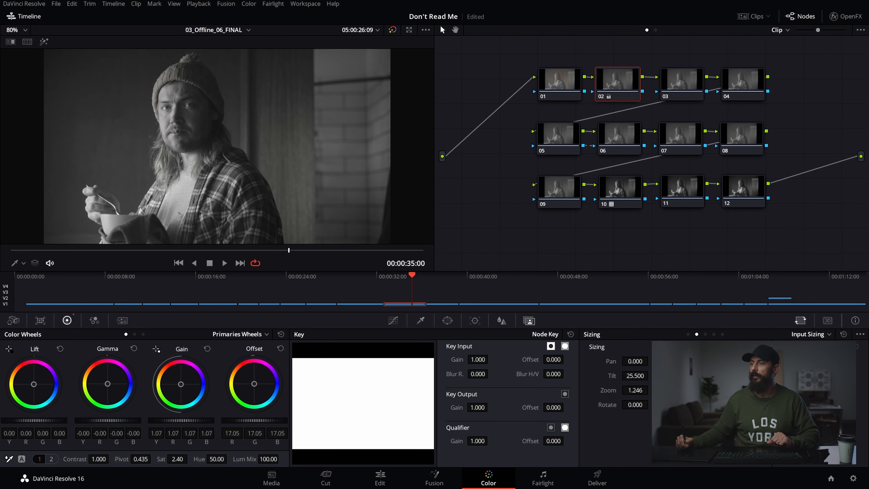
pyautogui.moveTo(37, 421); pyautogui.dragTo(34, 420)
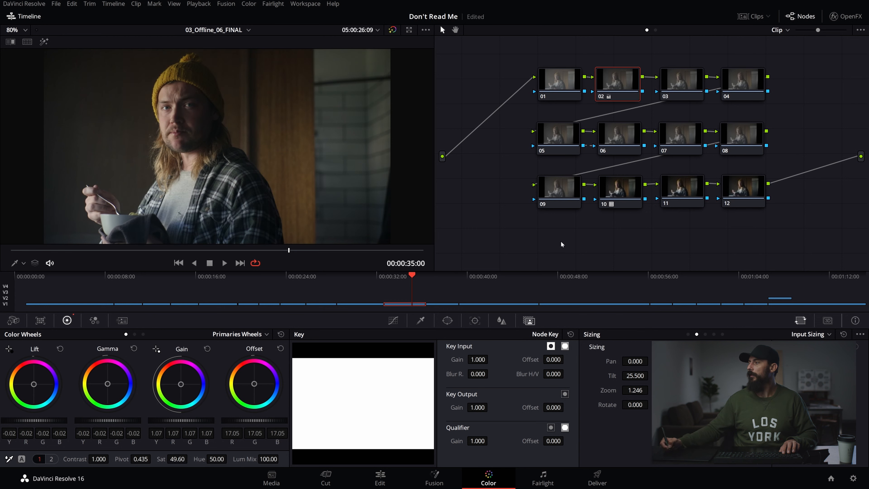
# Cool the shot on node 03 with temperature -140.0 and tint -5.00.
pyautogui.click(680, 86)
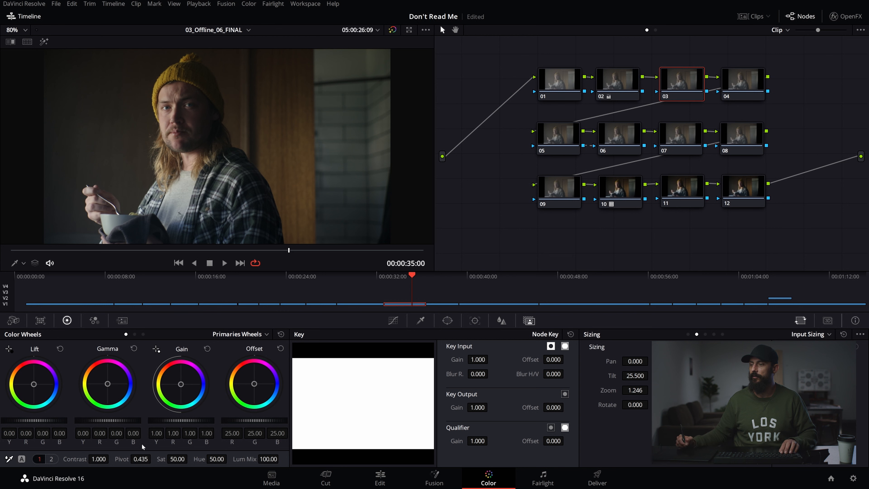
pyautogui.click(51, 460)
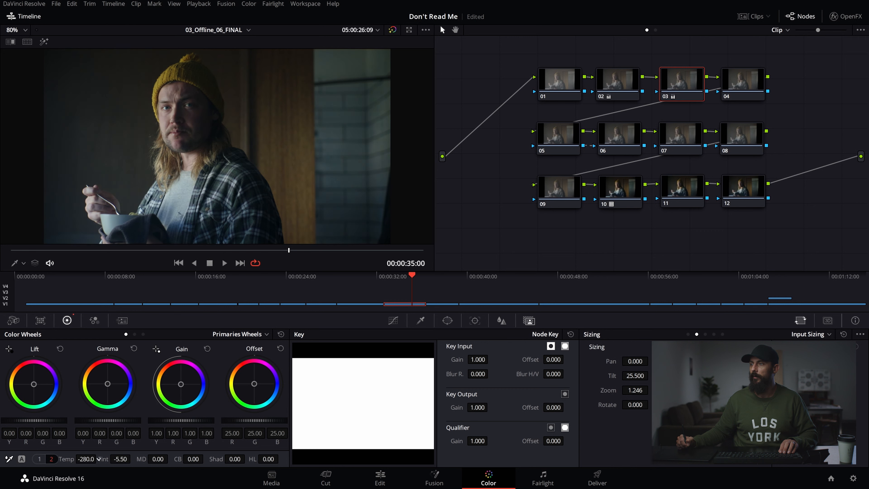
pyautogui.moveTo(98, 459); pyautogui.dragTo(70, 460)
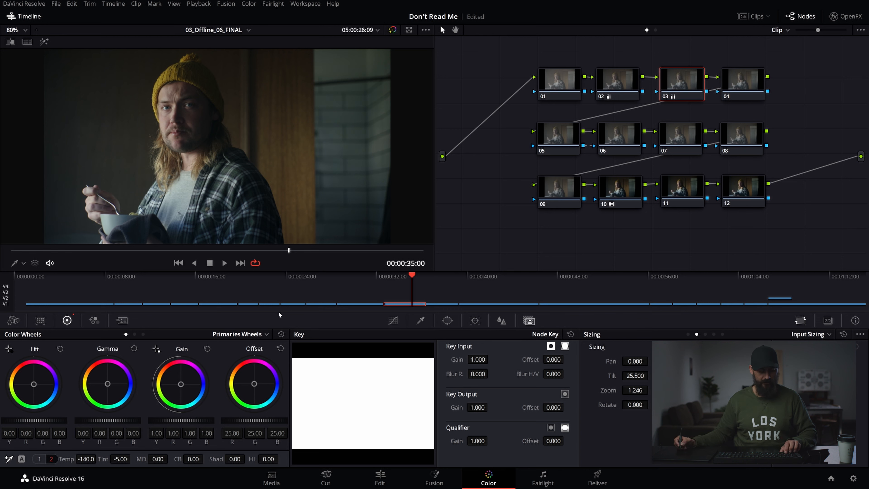
# Compare the cooler white balance with node 03 off and on, leaving the node enabled.
pyautogui.hotkey('ctrl', 'd')
pyautogui.hotkey('ctrl', 'd')
pyautogui.hotkey('ctrl', 'd')
pyautogui.hotkey('ctrl', 'd')
pyautogui.hotkey('ctrl', 'd')
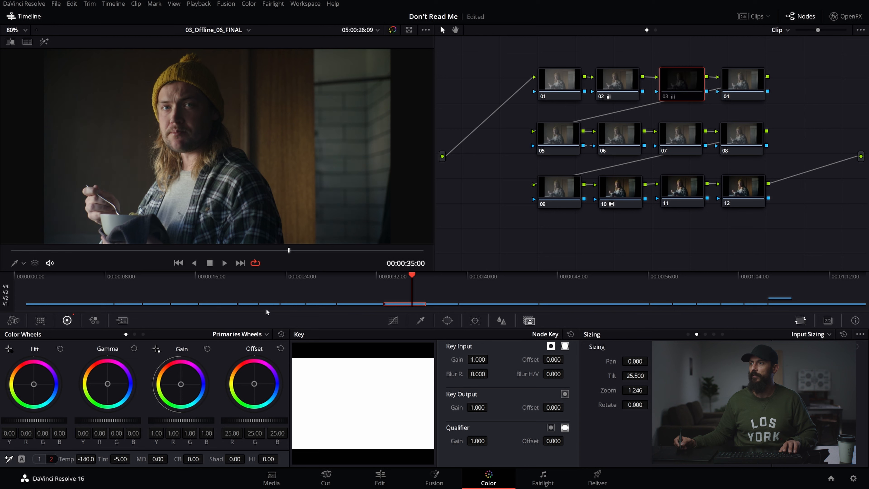
pyautogui.hotkey('ctrl', 'd')
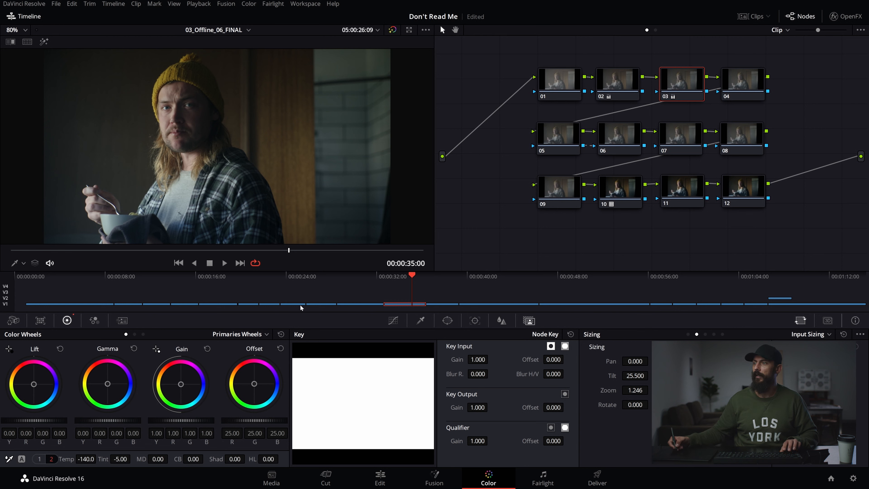
# Add a circular window around the man's face on node 05, with size 40.54, aspect 32.85 and softness 8.81.
pyautogui.moveTo(548, 148)
pyautogui.mouseDown()
pyautogui.moveTo(561, 151)
pyautogui.moveTo(551, 149)
pyautogui.mouseUp()
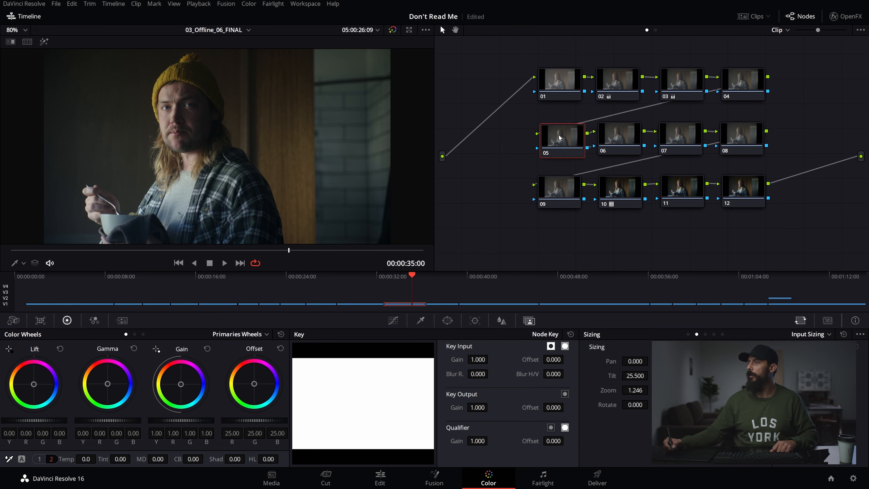
pyautogui.click(447, 321)
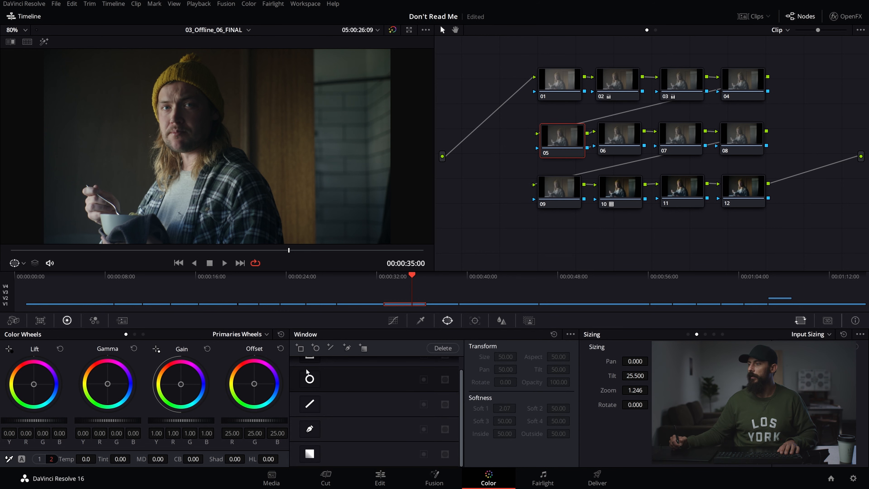
pyautogui.click(309, 380)
pyautogui.moveTo(243, 170); pyautogui.dragTo(210, 153)
pyautogui.moveTo(247, 125); pyautogui.dragTo(236, 124)
pyautogui.moveTo(235, 61); pyautogui.dragTo(196, 114)
pyautogui.moveTo(184, 148); pyautogui.dragTo(184, 155)
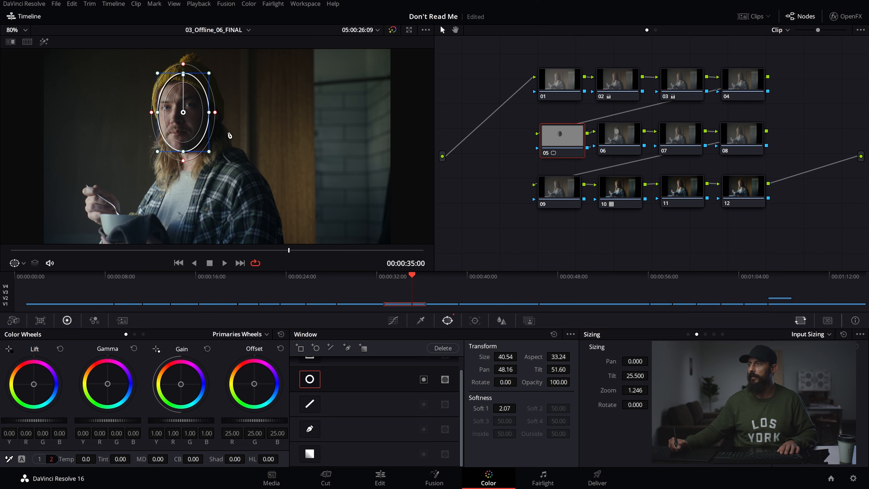
pyautogui.moveTo(215, 112); pyautogui.dragTo(235, 112)
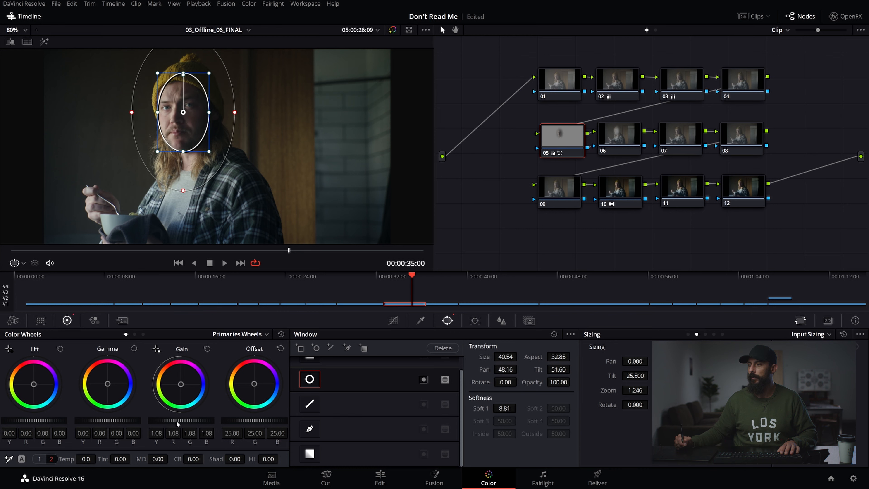
# Brighten the windowed face on node 05 with gain 1.10 and lift -0.01, and view it without the window outline.
pyautogui.moveTo(107, 420); pyautogui.dragTo(106, 421)
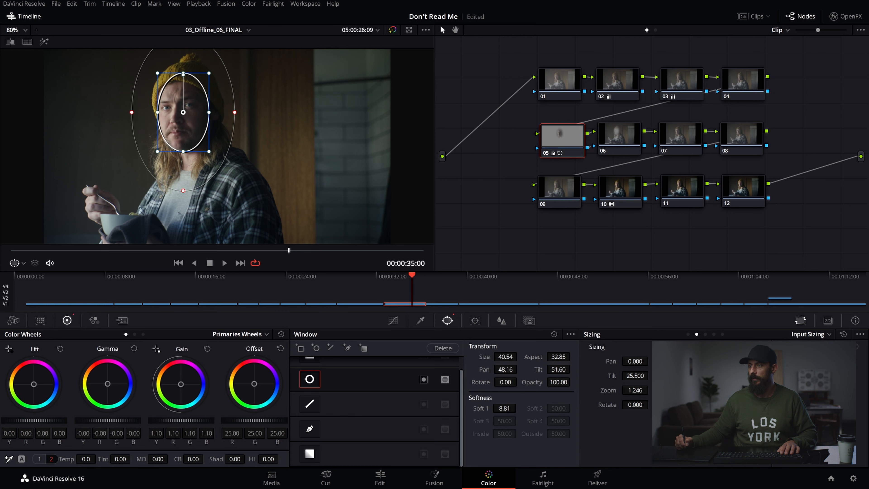
pyautogui.moveTo(36, 420); pyautogui.dragTo(32, 421)
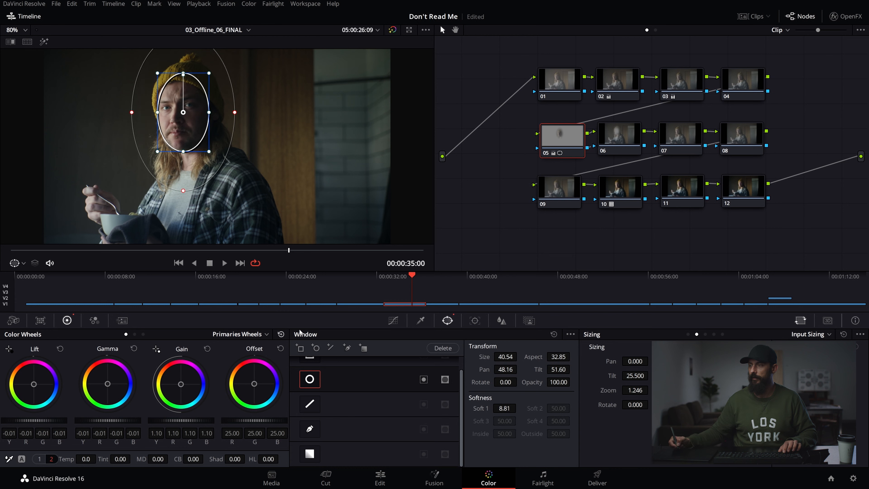
pyautogui.click(393, 320)
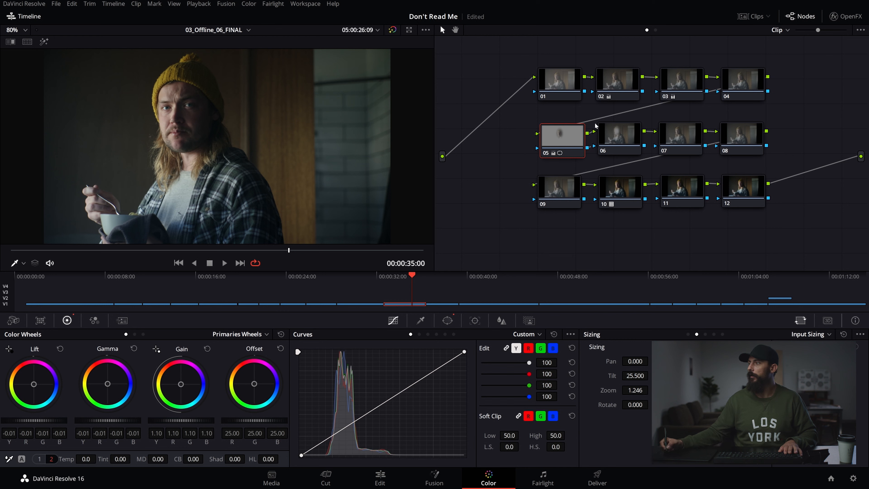
# On node 06, set contrast to 0.958 with pivot 0.429 and lower the offset to 22.00.
pyautogui.click(631, 143)
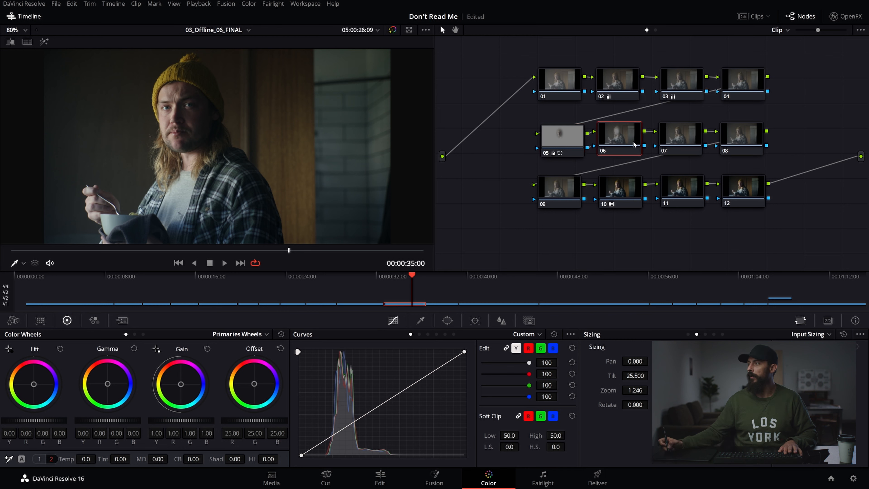
pyautogui.click(39, 458)
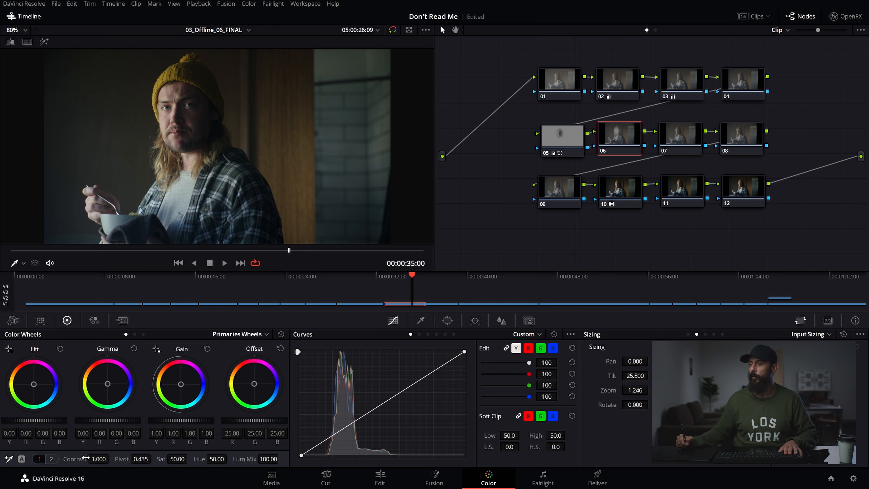
pyautogui.moveTo(112, 459); pyautogui.dragTo(31, 459)
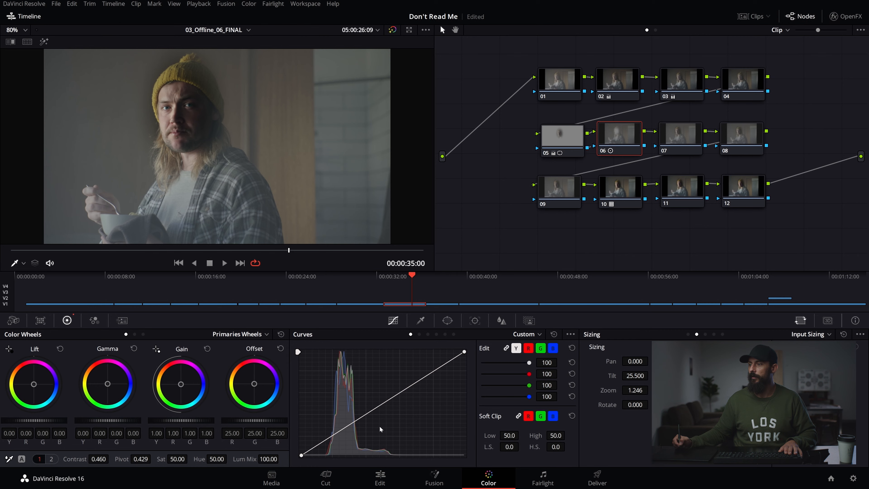
pyautogui.moveTo(101, 459); pyautogui.dragTo(109, 459)
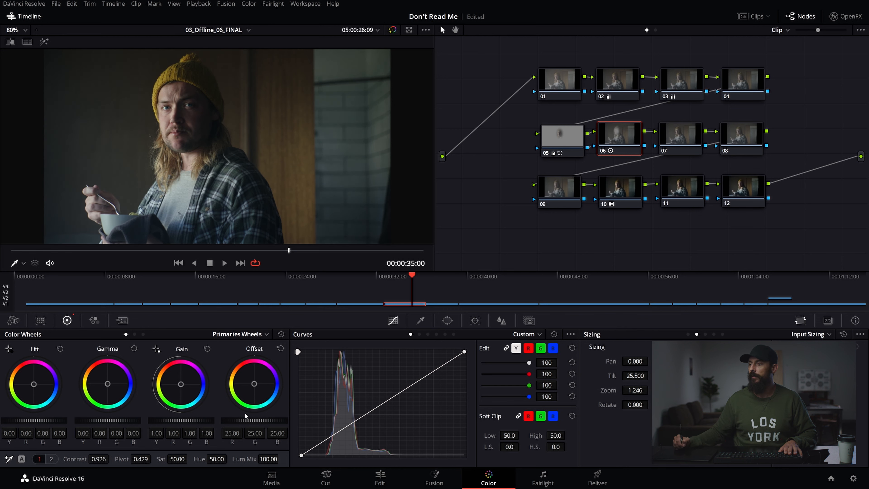
pyautogui.moveTo(265, 420); pyautogui.dragTo(244, 420)
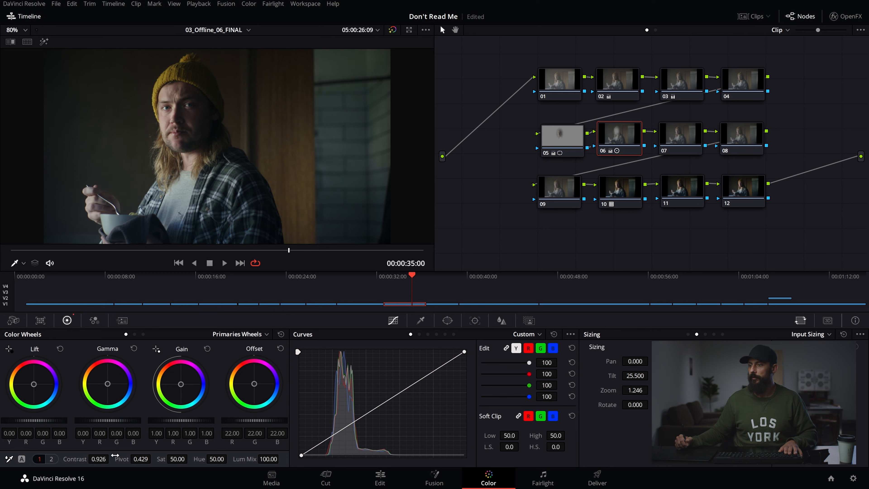
pyautogui.moveTo(111, 459); pyautogui.dragTo(109, 458)
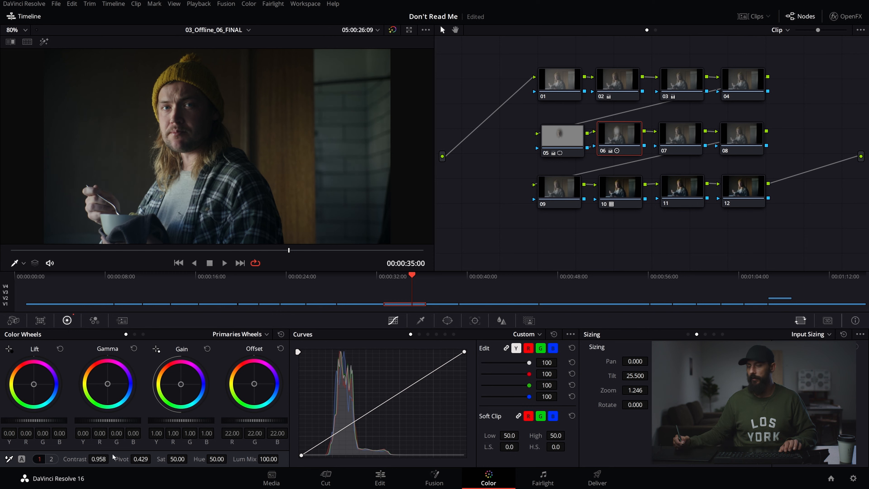
# Compare the picture with node 06 off and on, leaving the node enabled.
pyautogui.hotkey('ctrl', 'd')
pyautogui.hotkey('ctrl', 'd')
pyautogui.hotkey('ctrl', 'd')
pyautogui.hotkey('ctrl', 'd')
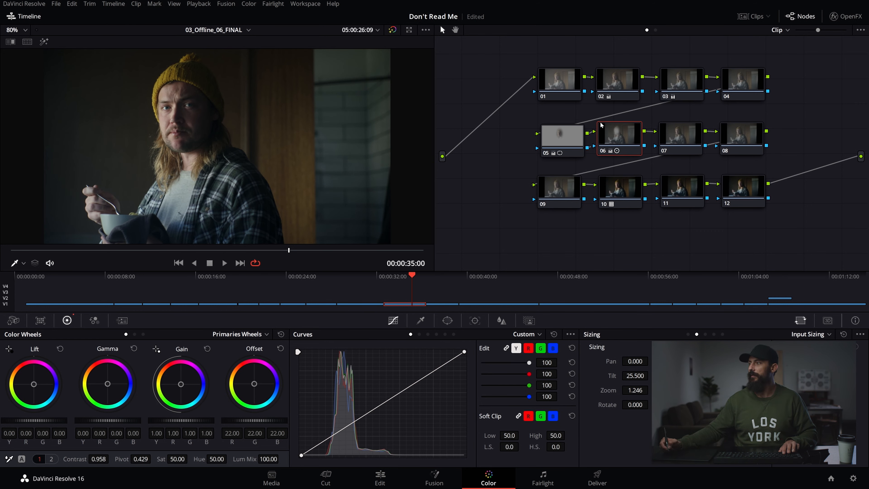
# Enlarge node 05's circular window over the man's head and chest to size 51.94 and aspect 25.74, and hide its outline.
pyautogui.click(551, 137)
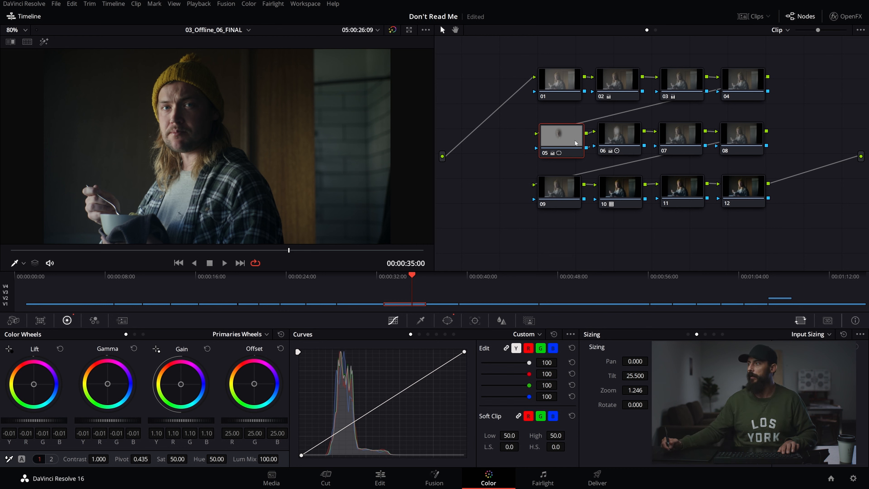
pyautogui.click(448, 321)
pyautogui.moveTo(186, 154); pyautogui.dragTo(192, 198)
pyautogui.moveTo(213, 147); pyautogui.dragTo(225, 147)
pyautogui.moveTo(192, 96); pyautogui.dragTo(188, 77)
pyautogui.moveTo(200, 155); pyautogui.dragTo(199, 153)
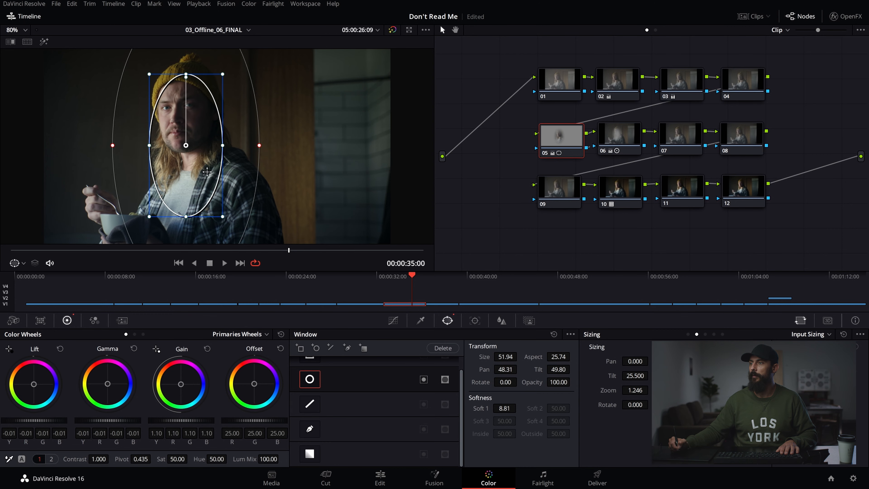
pyautogui.click(397, 322)
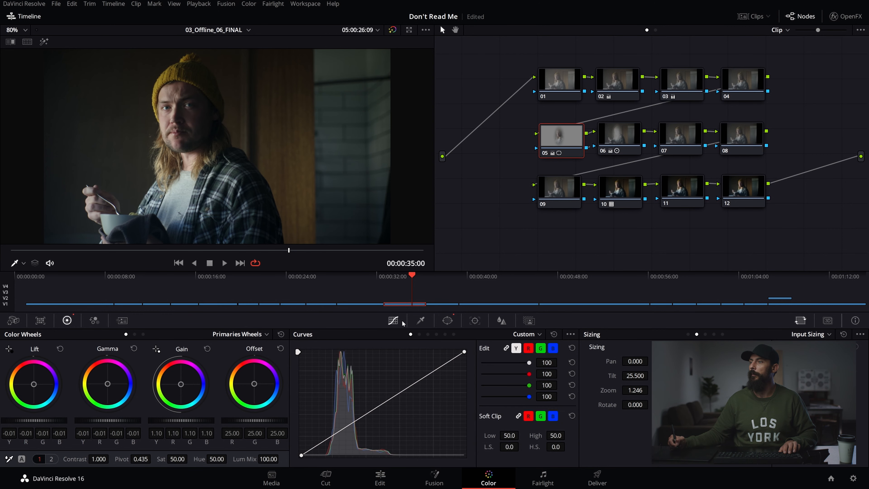